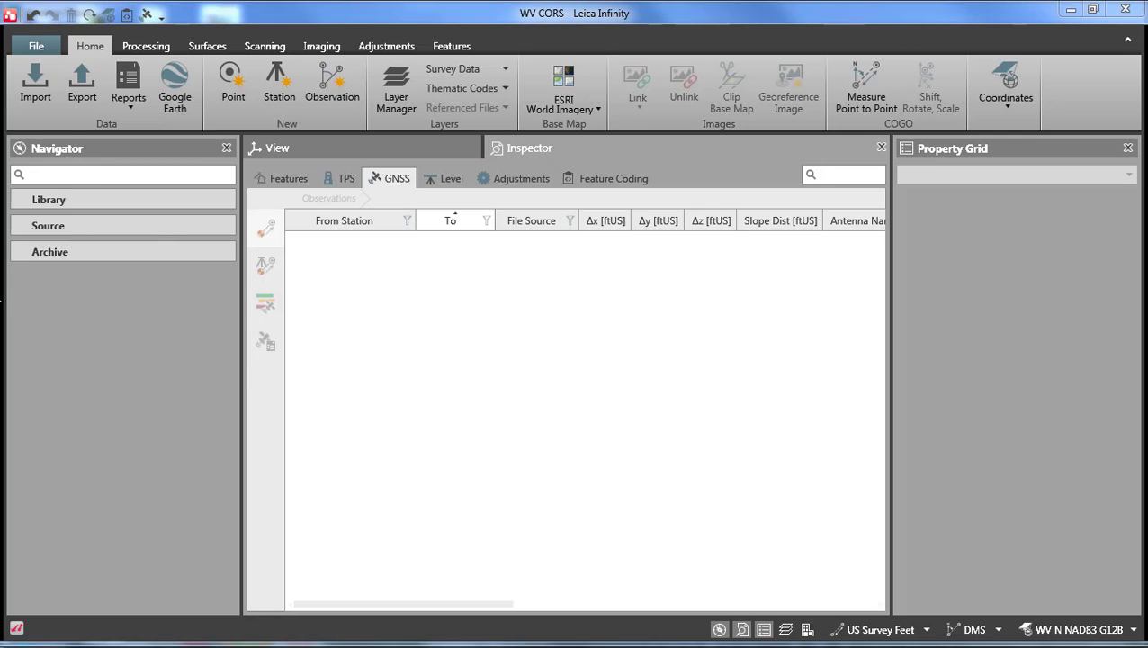
- Start an import and restrict the file type to GNSS raw data - MDB
{"action": "left_click", "coordinate": [34, 81]}
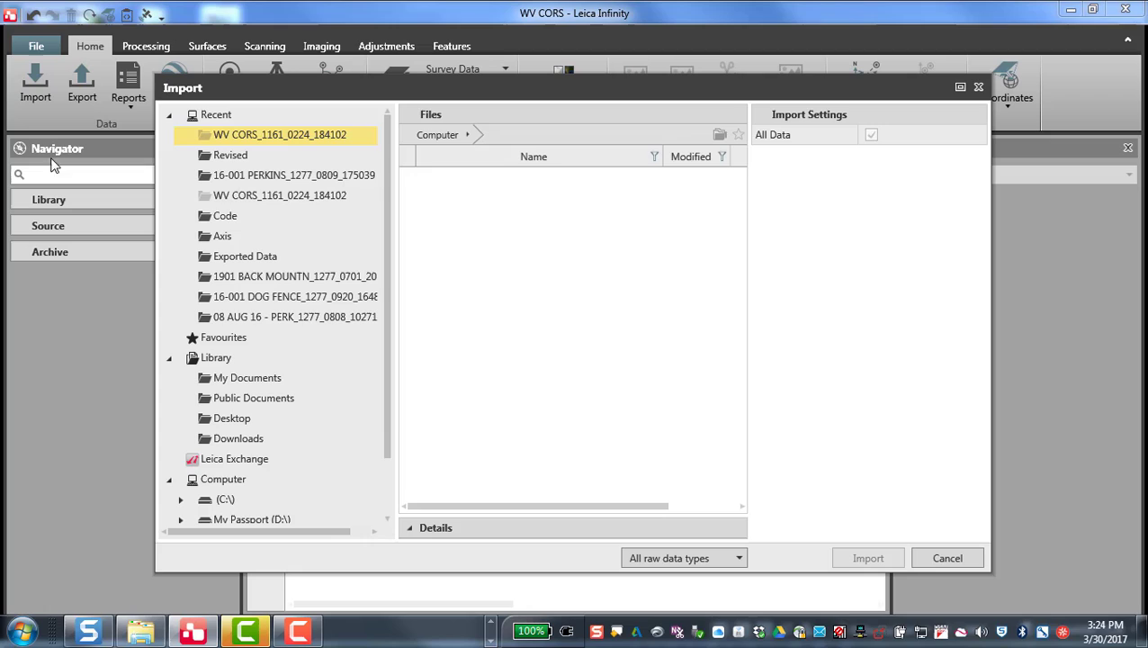
{"action": "left_click", "coordinate": [689, 559]}
{"action": "scroll", "coordinate": [690, 320], "scroll_direction": "down", "scroll_amount": 1}
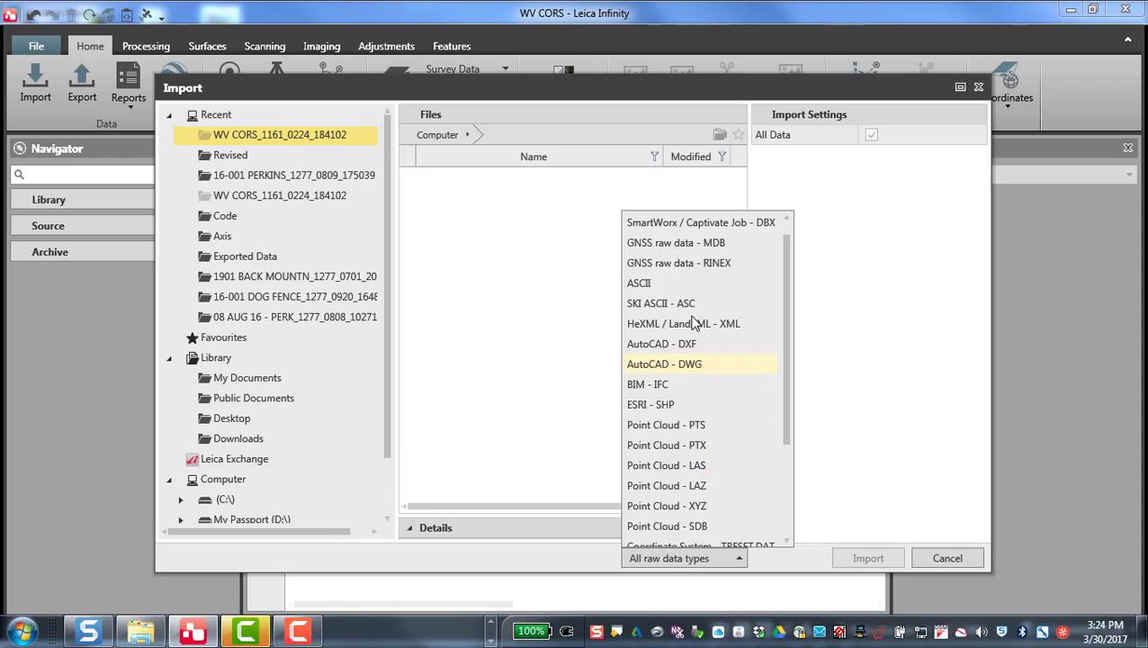
{"action": "left_click", "coordinate": [695, 243]}
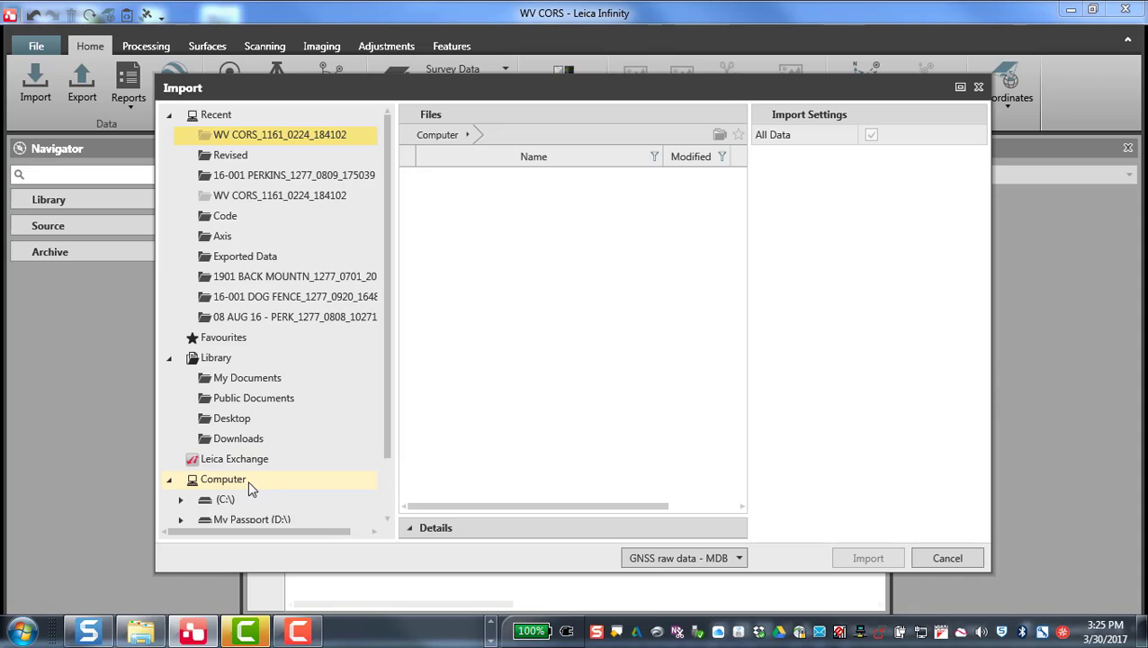
- Import the WV CORS-8294 job from Desktop > WV CORS_1161_0224_184102
{"action": "left_click", "coordinate": [235, 419]}
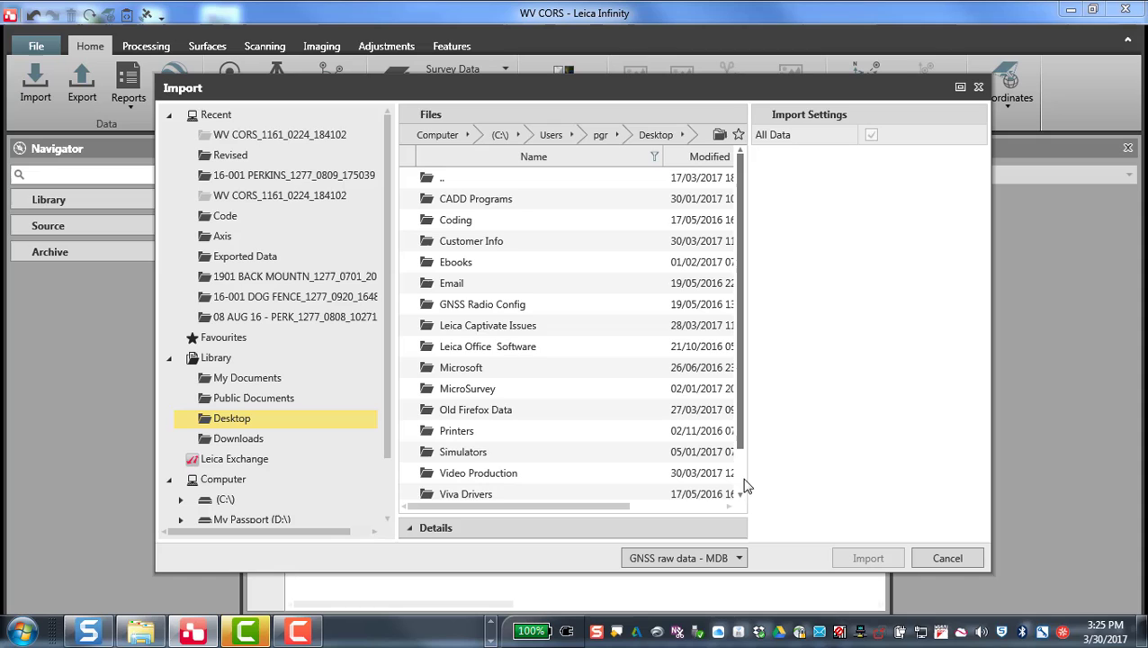
{"action": "scroll", "coordinate": [744, 486], "scroll_direction": "down", "scroll_amount": 1}
{"action": "left_click", "coordinate": [535, 485]}
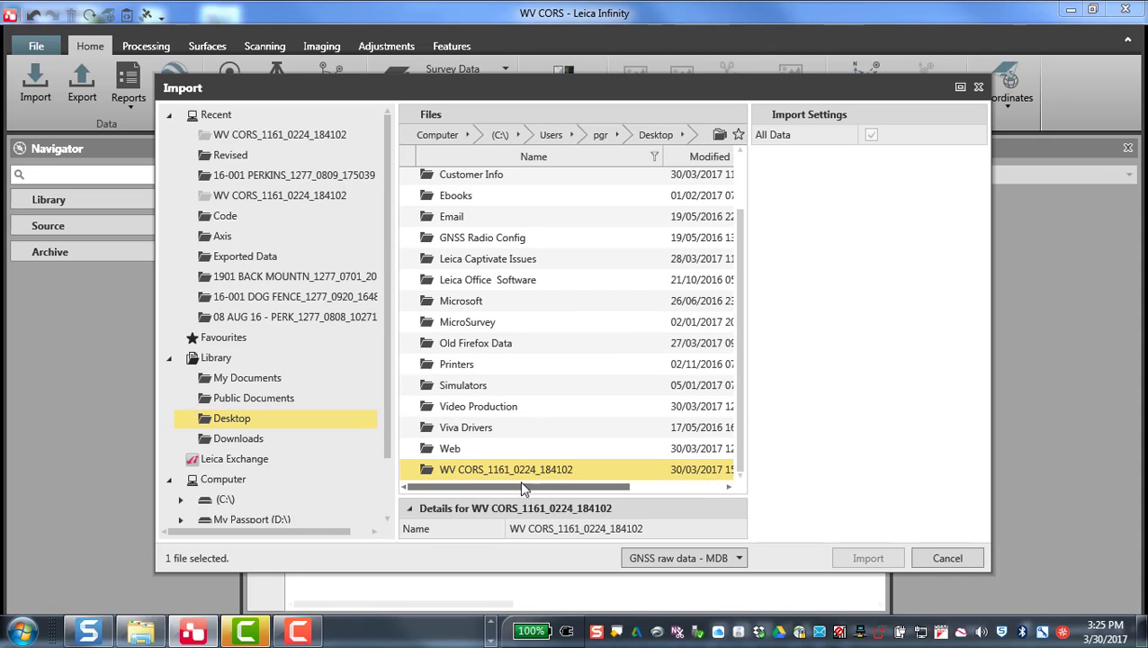
{"action": "double_click", "coordinate": [506, 469]}
{"action": "left_click", "coordinate": [459, 286]}
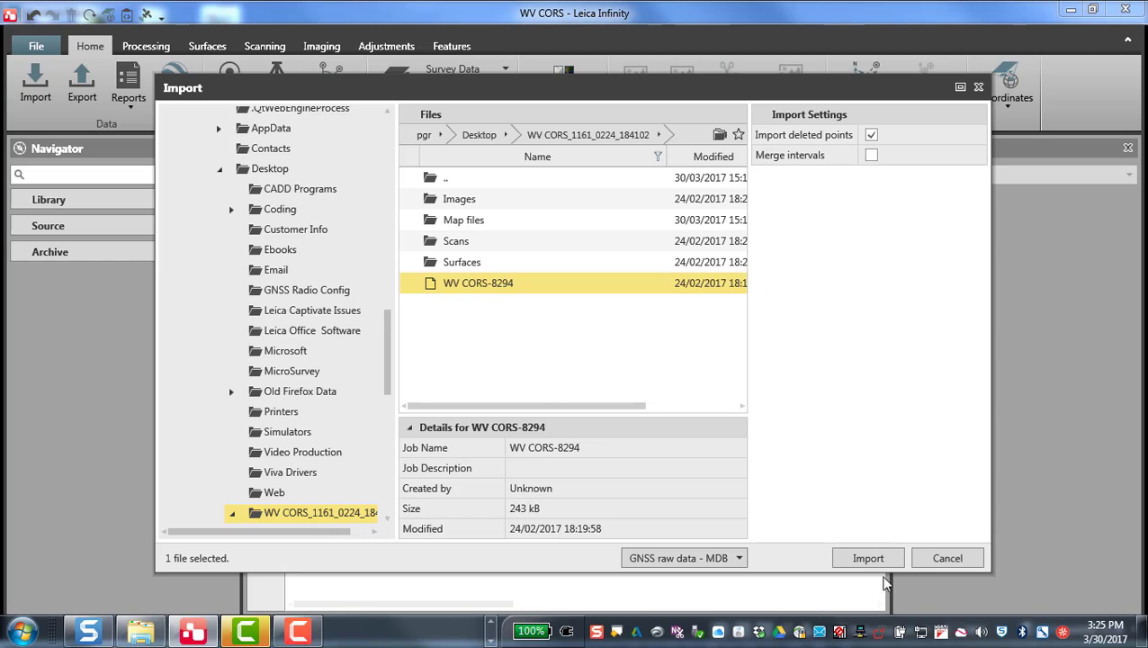
{"action": "left_click", "coordinate": [869, 558]}
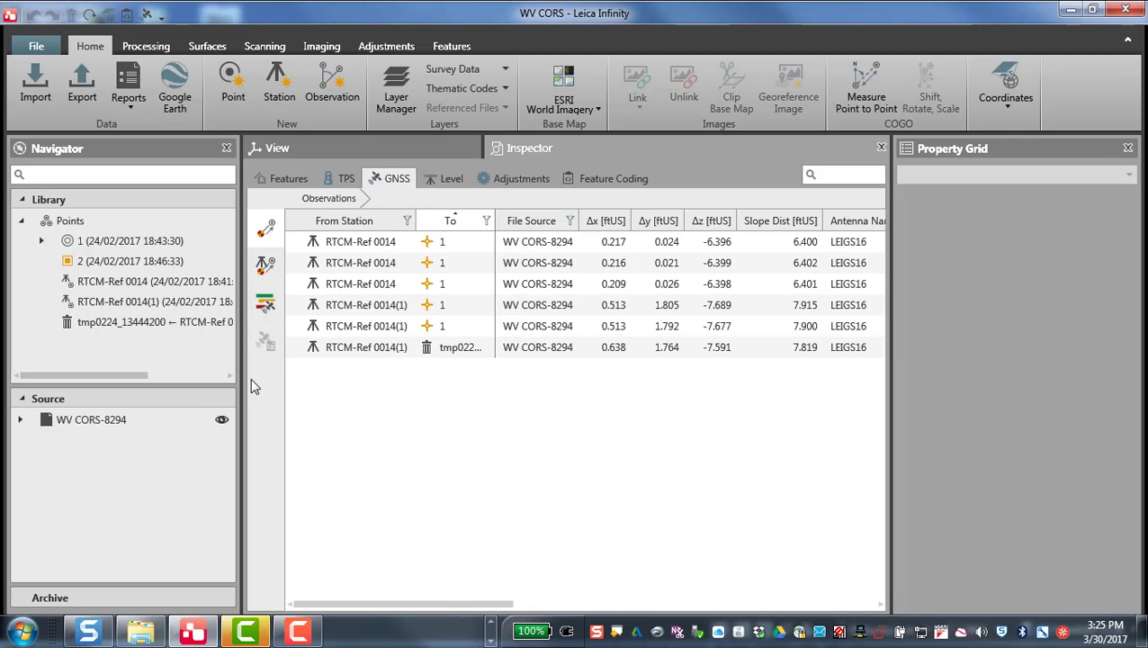
- Show the GNSS intervals timeline and select interval 2, the static occupation on point 2
{"action": "left_click", "coordinate": [265, 305]}
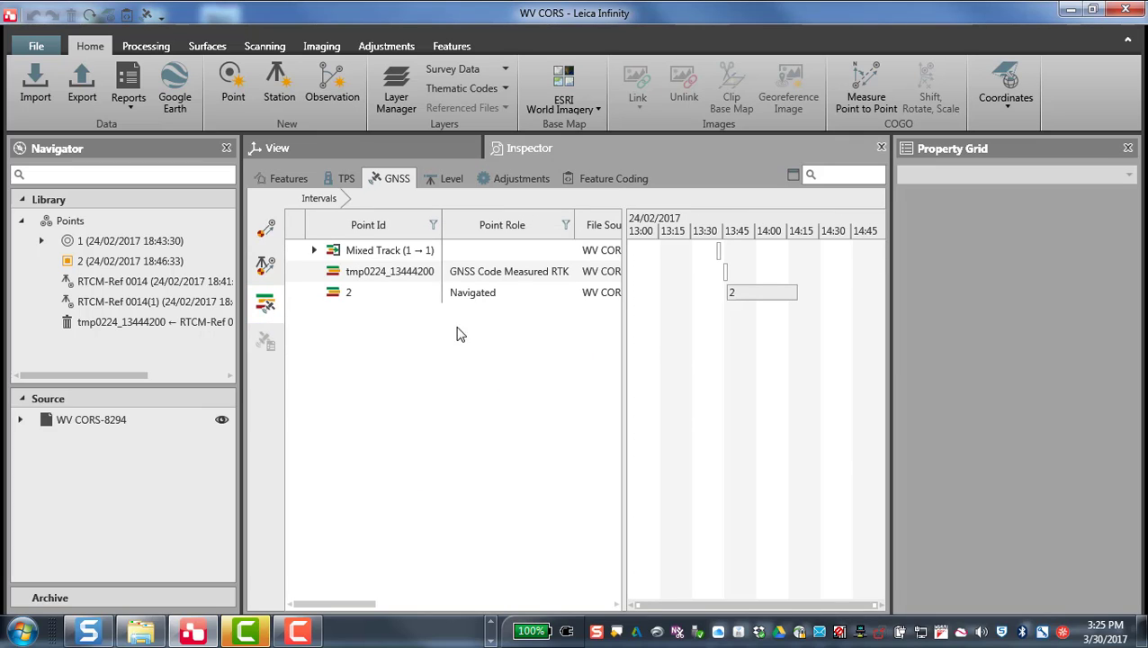
{"action": "left_click", "coordinate": [354, 297]}
{"action": "left_click", "coordinate": [351, 255]}
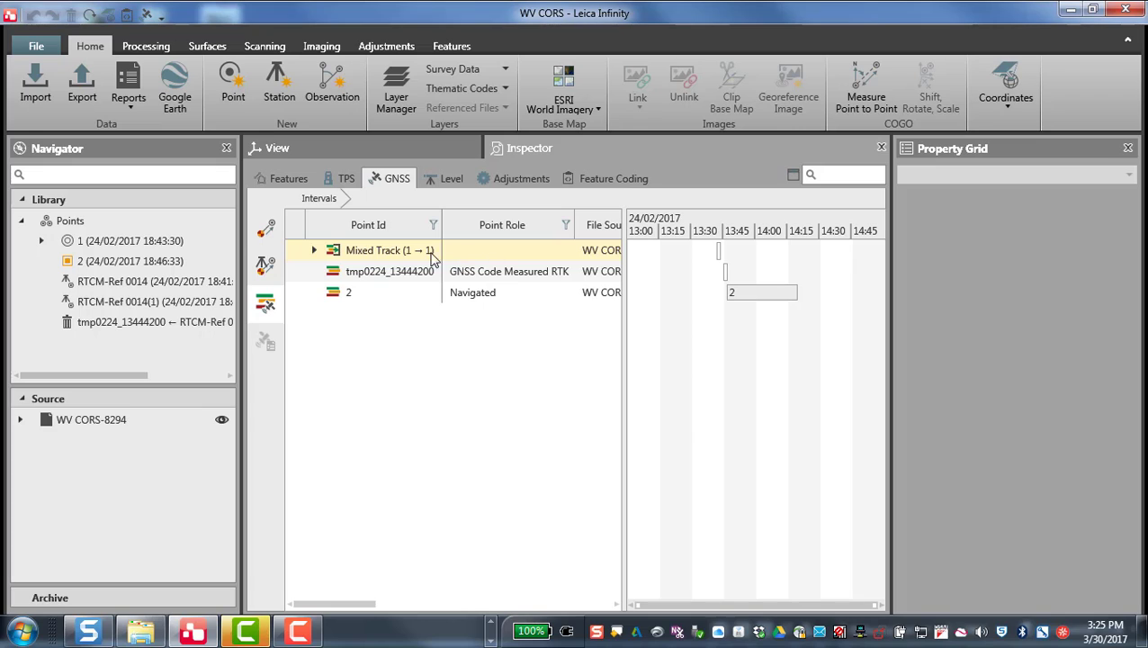
{"action": "left_click", "coordinate": [394, 271]}
{"action": "left_click", "coordinate": [362, 299]}
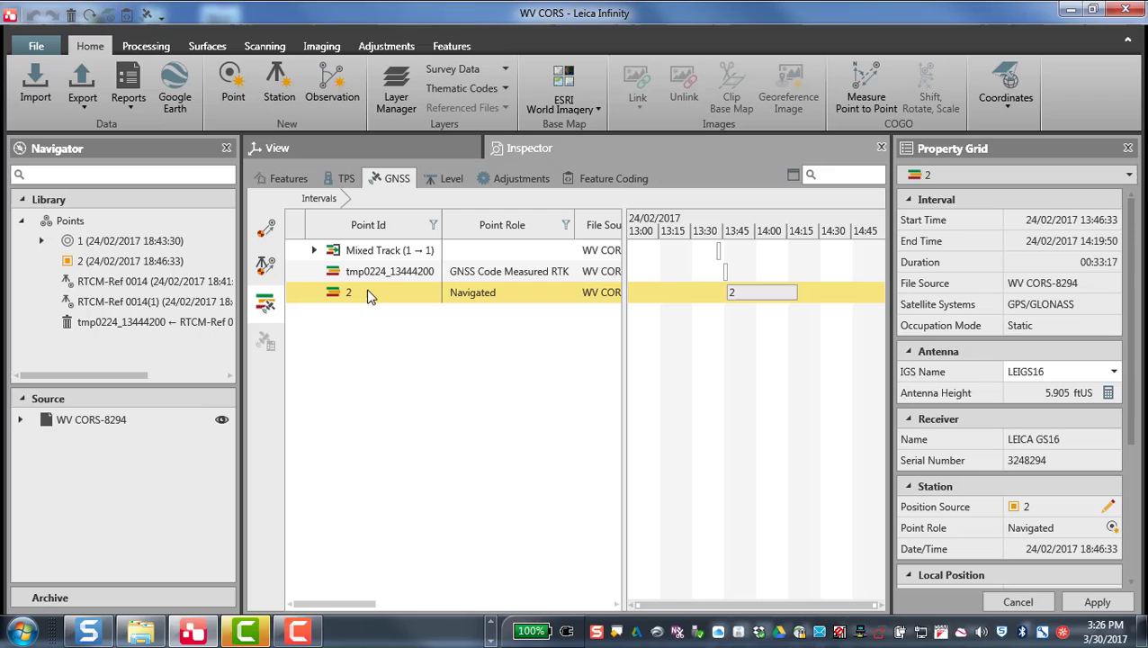
- Export the selected interval as GNSS raw data - RINEX 3.02 with GPS and GLONASS
{"action": "left_click", "coordinate": [86, 104]}
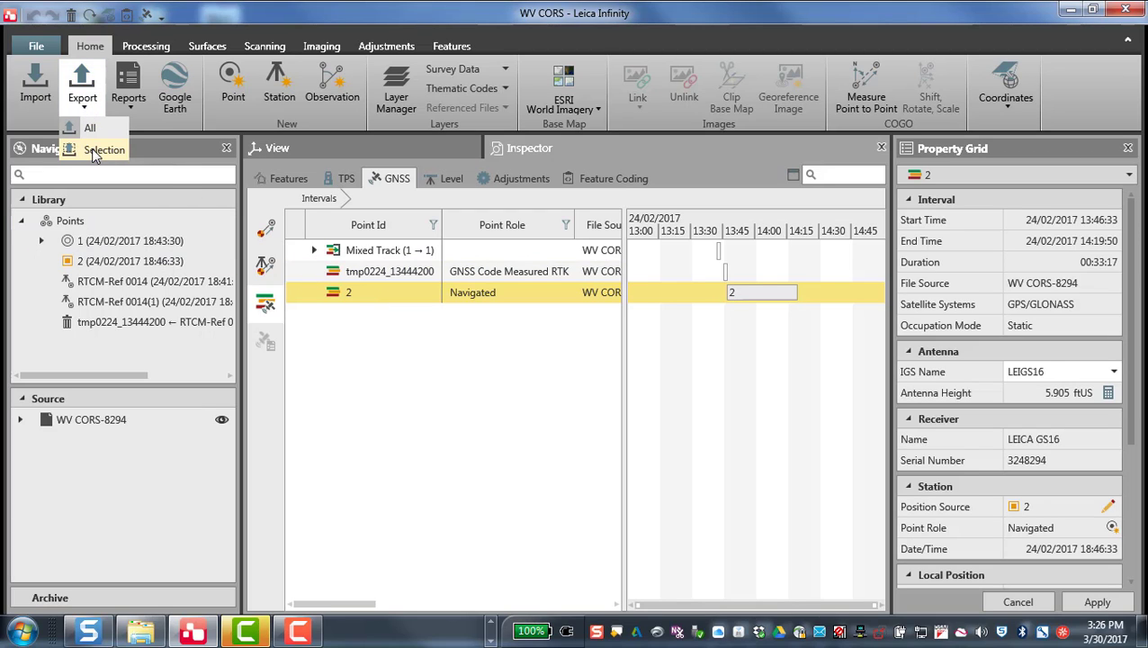
{"action": "left_click", "coordinate": [94, 150]}
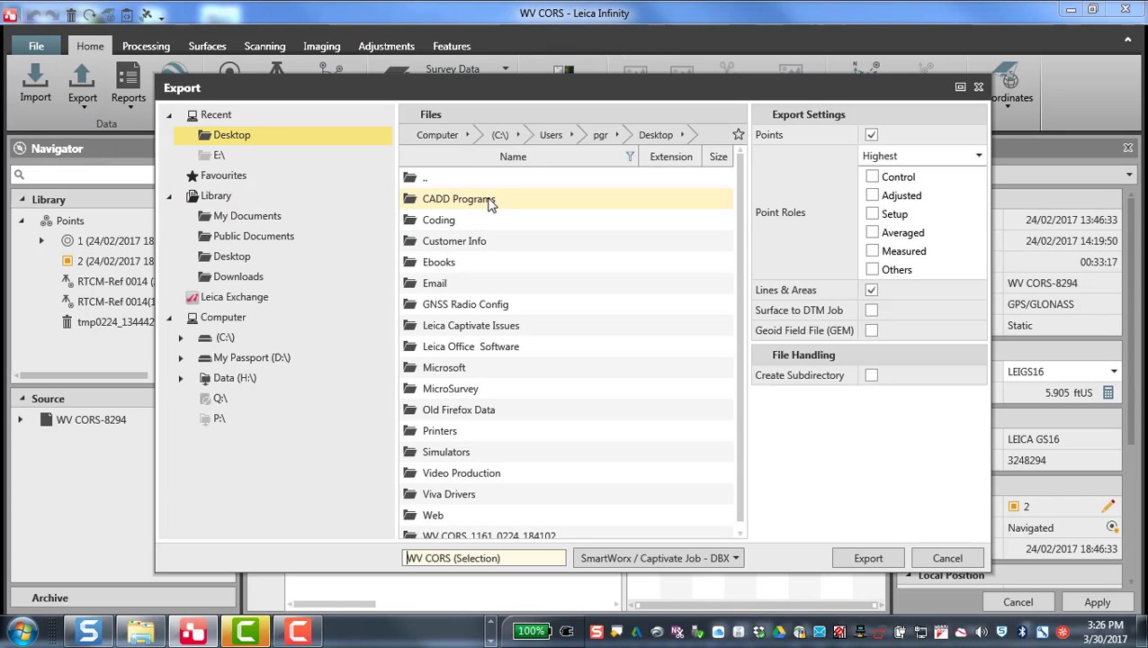
{"action": "left_click", "coordinate": [620, 559]}
{"action": "scroll", "coordinate": [682, 514], "scroll_direction": "down", "scroll_amount": 1}
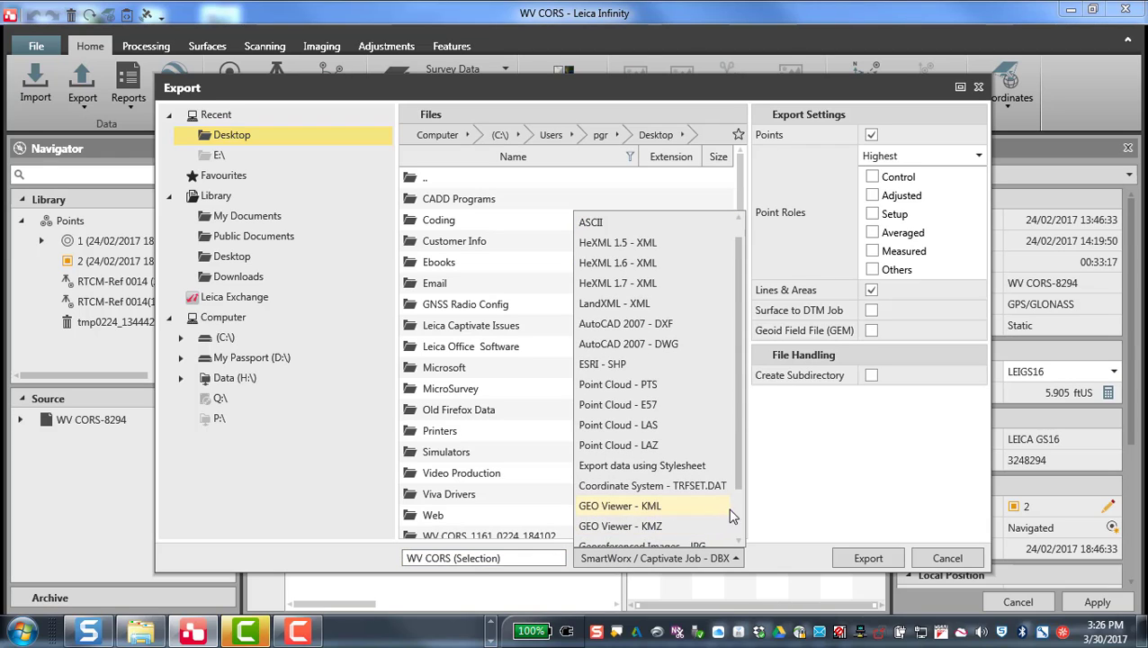
{"action": "scroll", "coordinate": [737, 515], "scroll_direction": "down", "scroll_amount": 2}
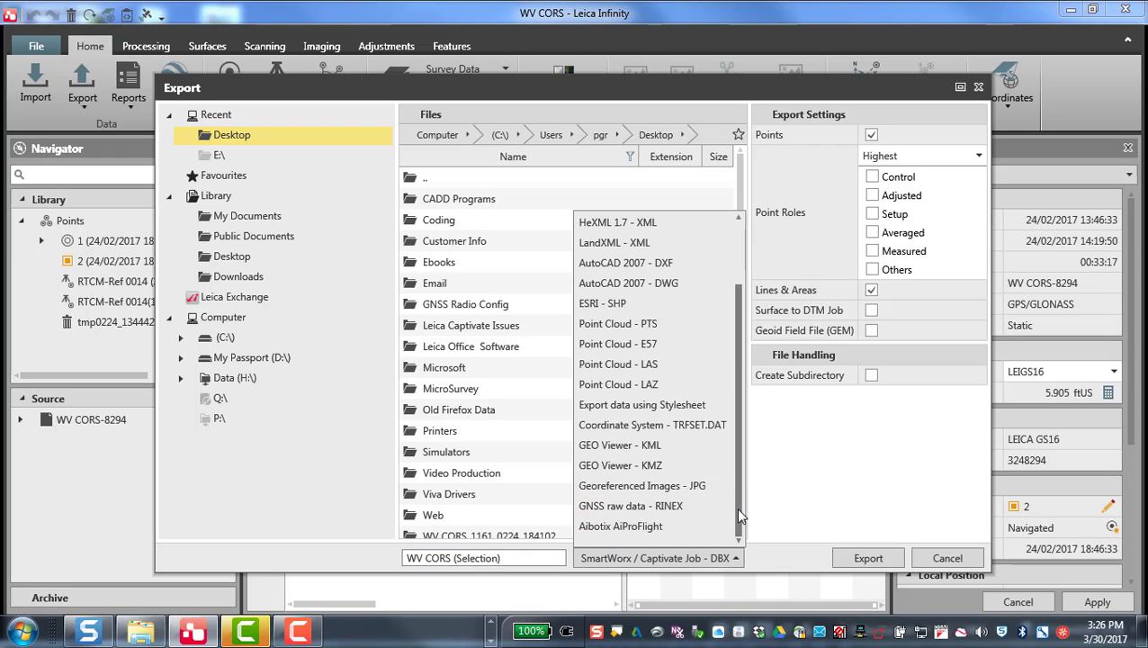
{"action": "left_click", "coordinate": [637, 506]}
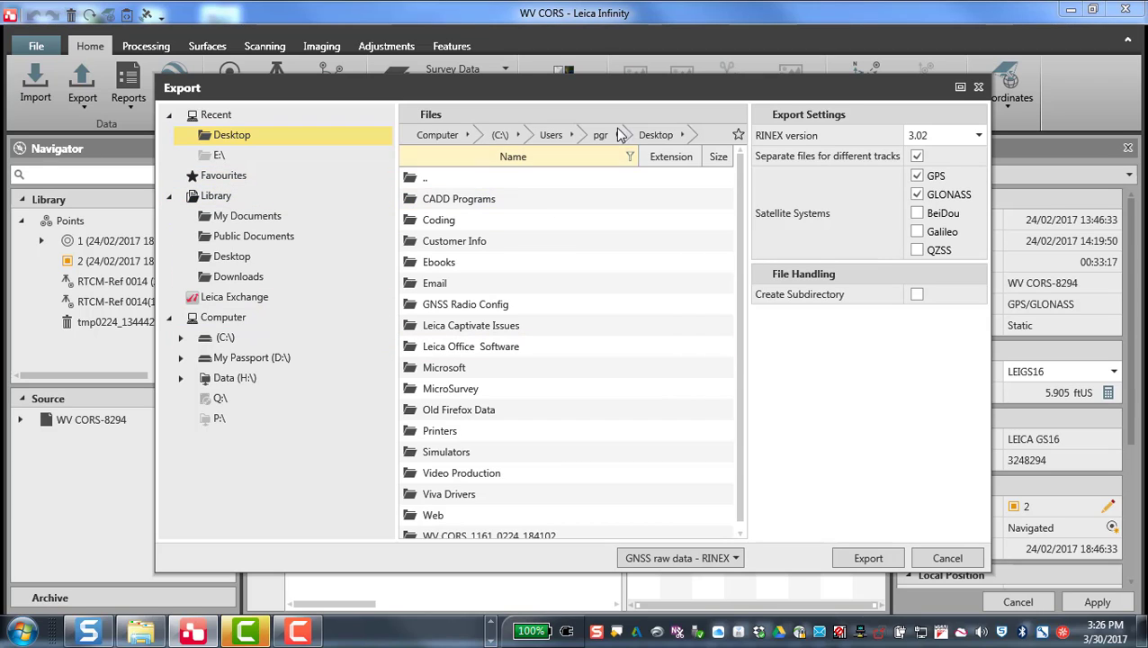
{"action": "left_click", "coordinate": [869, 559]}
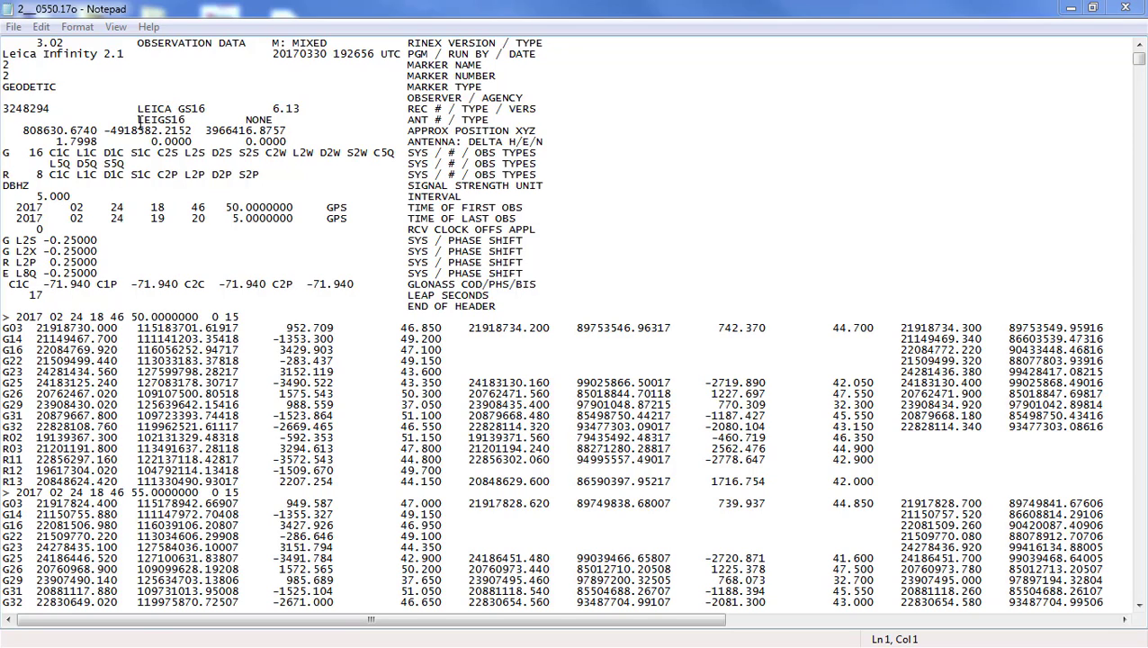
- Highlight the LEIGS16 antenna type and 1.7998 antenna height in the RINEX header
{"action": "left_click_drag", "start_coordinate": [139, 123], "coordinate": [185, 120]}
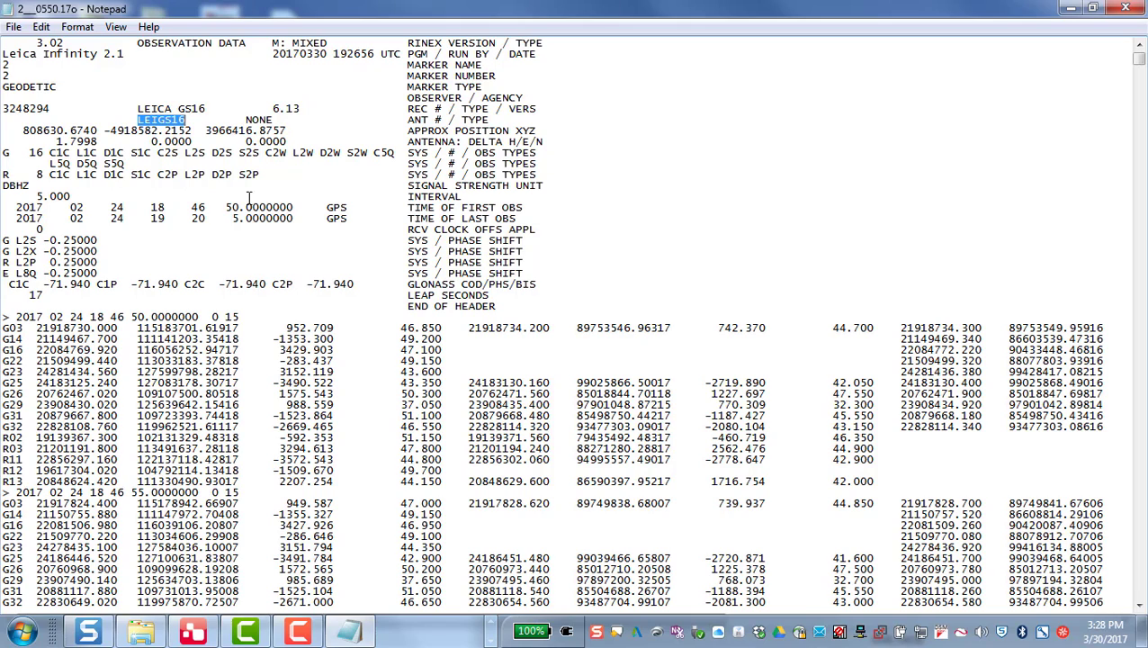
{"action": "left_click", "coordinate": [315, 176]}
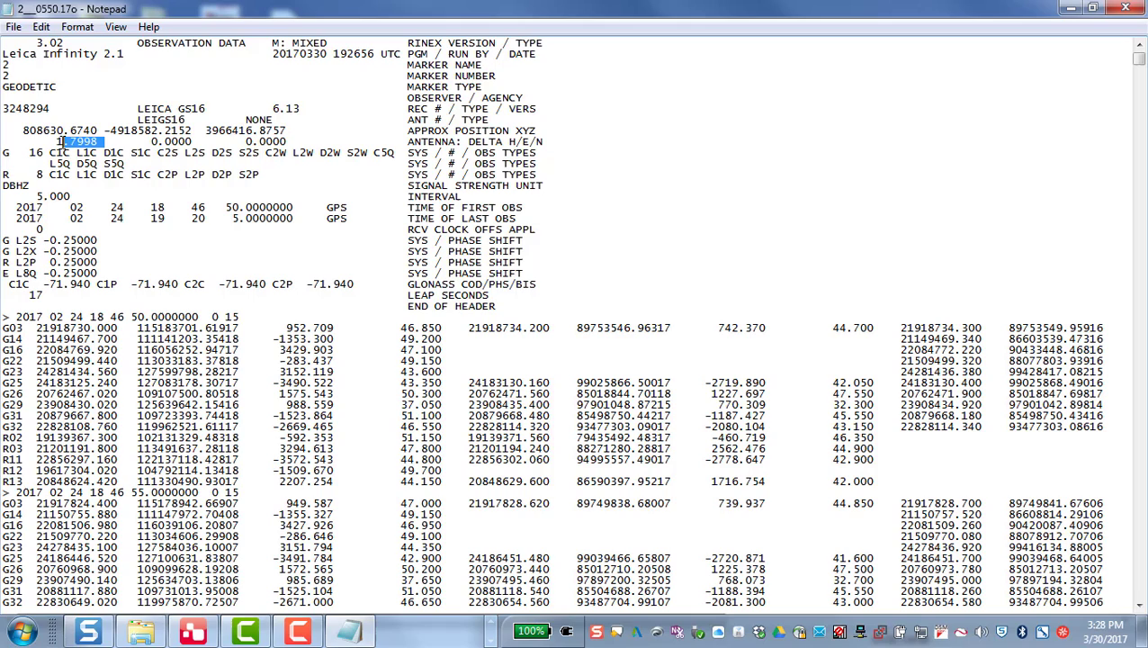
{"action": "left_click_drag", "start_coordinate": [59, 141], "coordinate": [45, 142]}
{"action": "left_click_drag", "start_coordinate": [45, 142], "coordinate": [50, 143]}
- Scroll through the observation epochs of the RINEX file
{"action": "scroll", "coordinate": [858, 491], "scroll_direction": "down", "scroll_amount": 8}
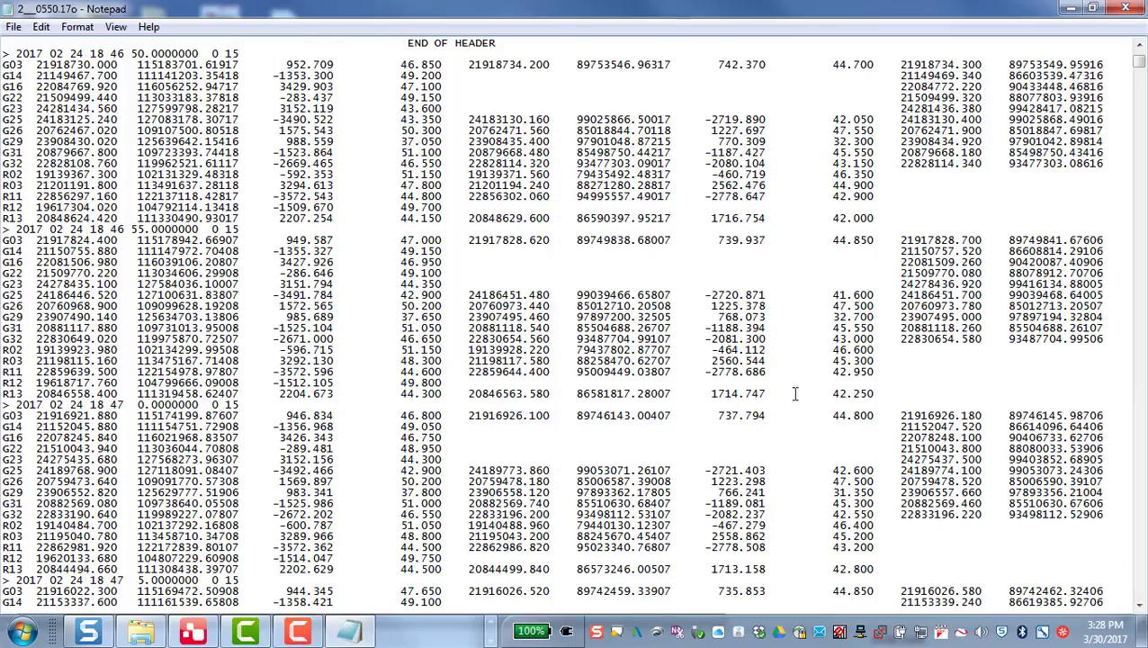
{"action": "scroll", "coordinate": [609, 350], "scroll_direction": "down", "scroll_amount": 10}
{"action": "scroll", "coordinate": [609, 350], "scroll_direction": "down", "scroll_amount": 20}
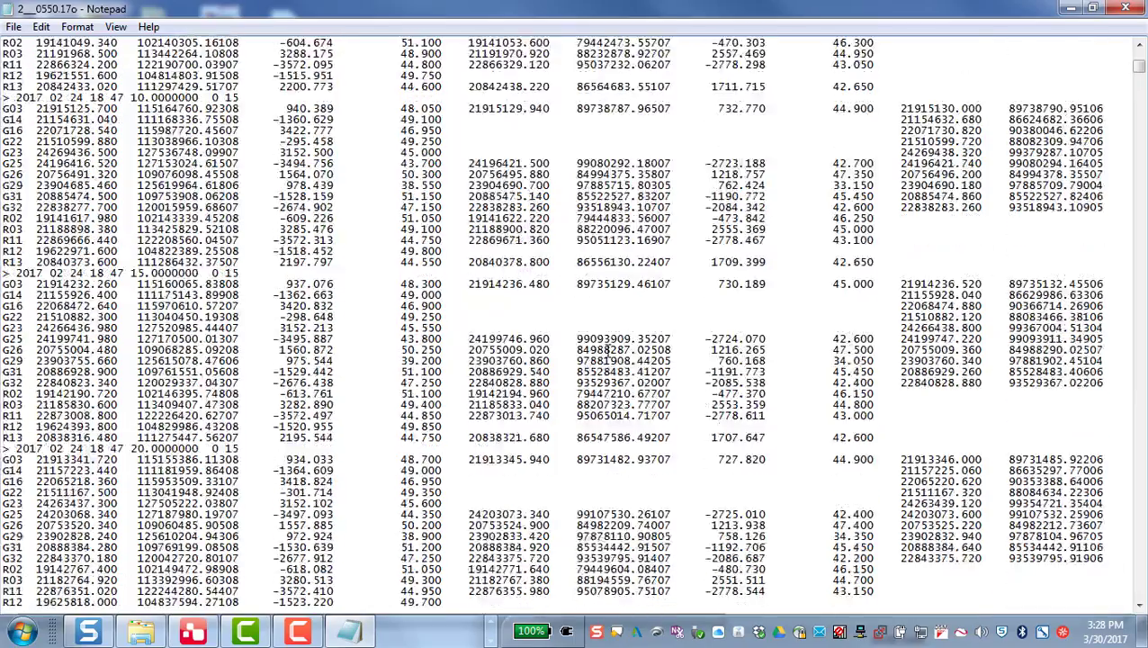
{"action": "scroll", "coordinate": [608, 350], "scroll_direction": "down", "scroll_amount": 7}
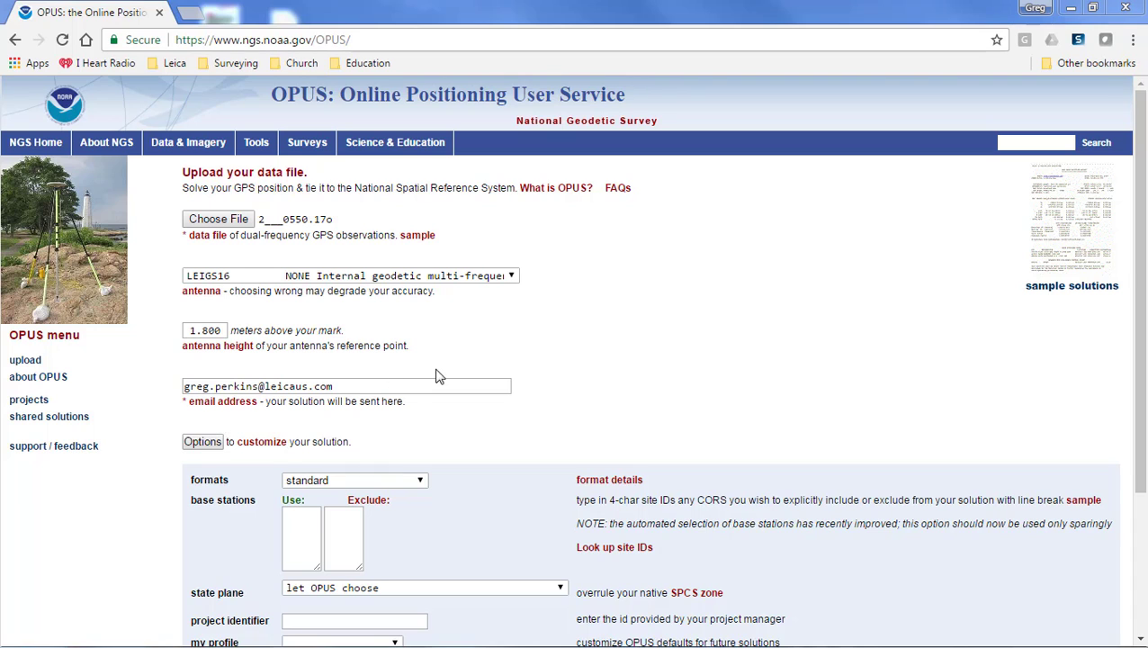
- Upload 2___0550.17o to OPUS Rapid-Static with LEIGS16 antenna at 1.800 m
{"action": "scroll", "coordinate": [578, 351], "scroll_direction": "down", "scroll_amount": 3}
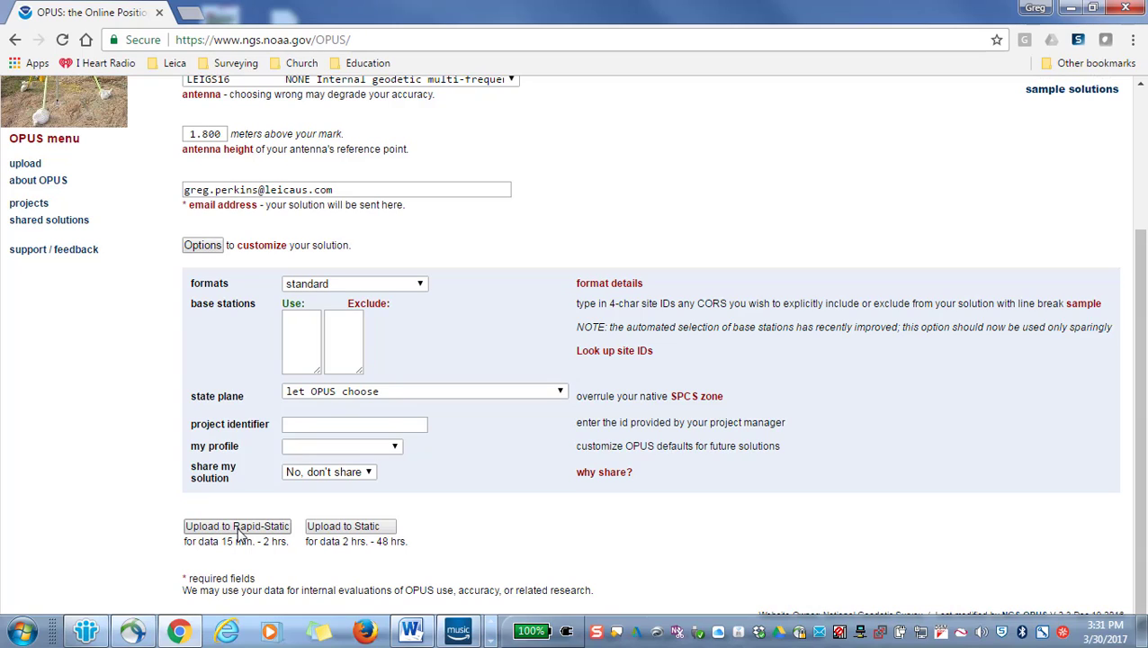
{"action": "left_click", "coordinate": [238, 529]}
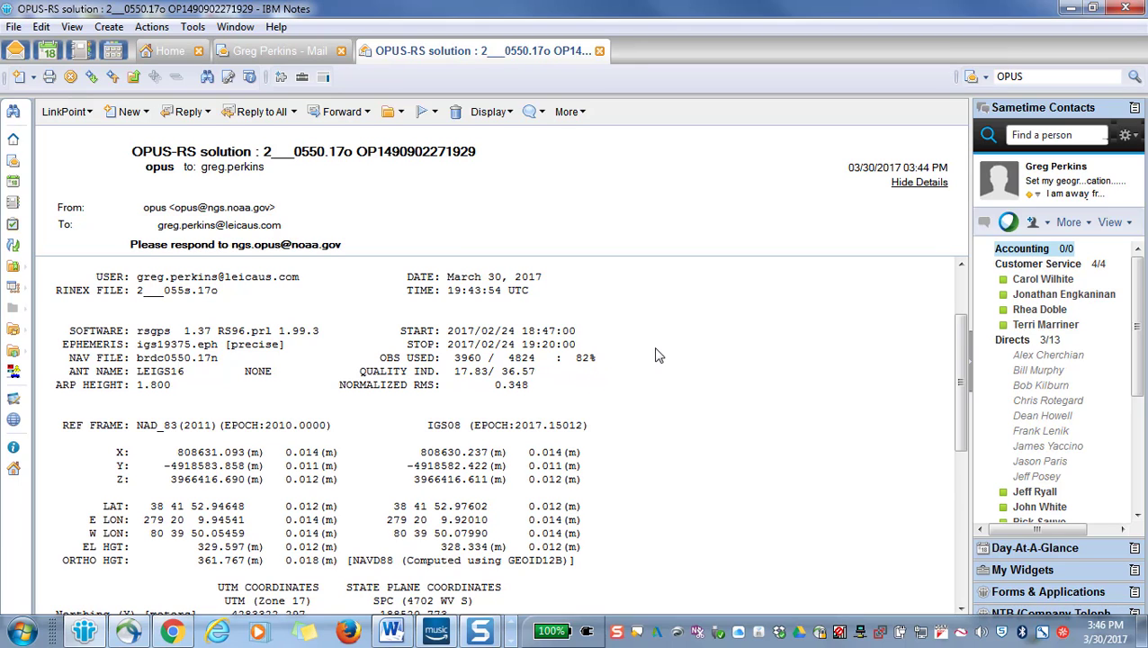
{"action": "scroll", "coordinate": [657, 355], "scroll_direction": "down", "scroll_amount": 1}
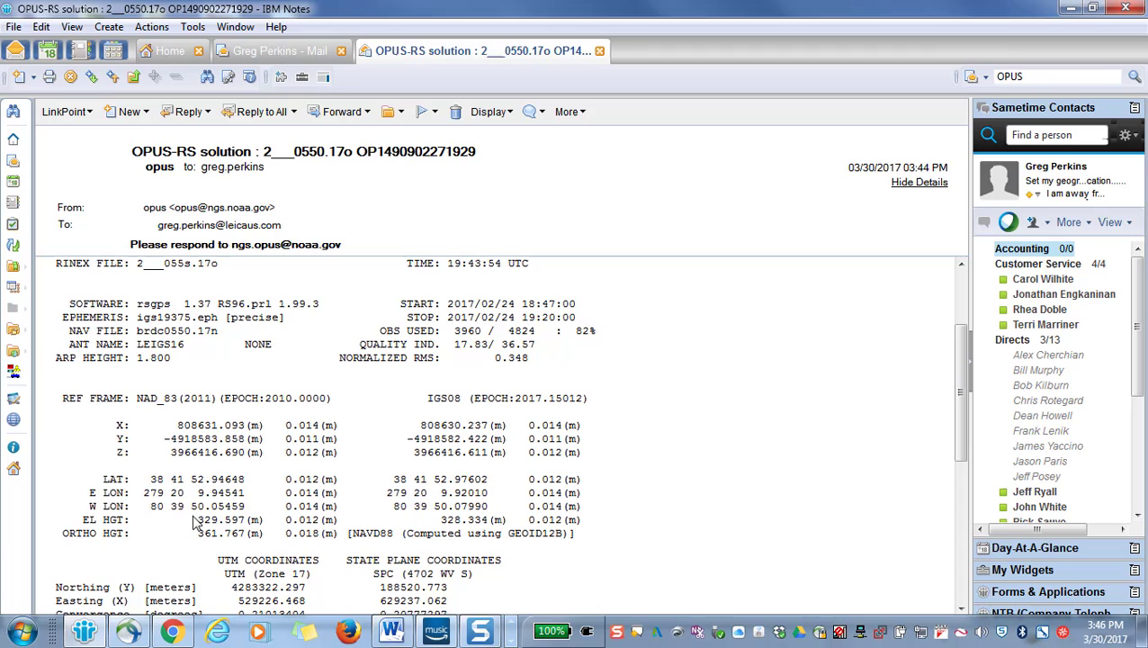
{"action": "scroll", "coordinate": [192, 520], "scroll_direction": "down", "scroll_amount": 1}
{"action": "scroll", "coordinate": [192, 520], "scroll_direction": "down", "scroll_amount": 1}
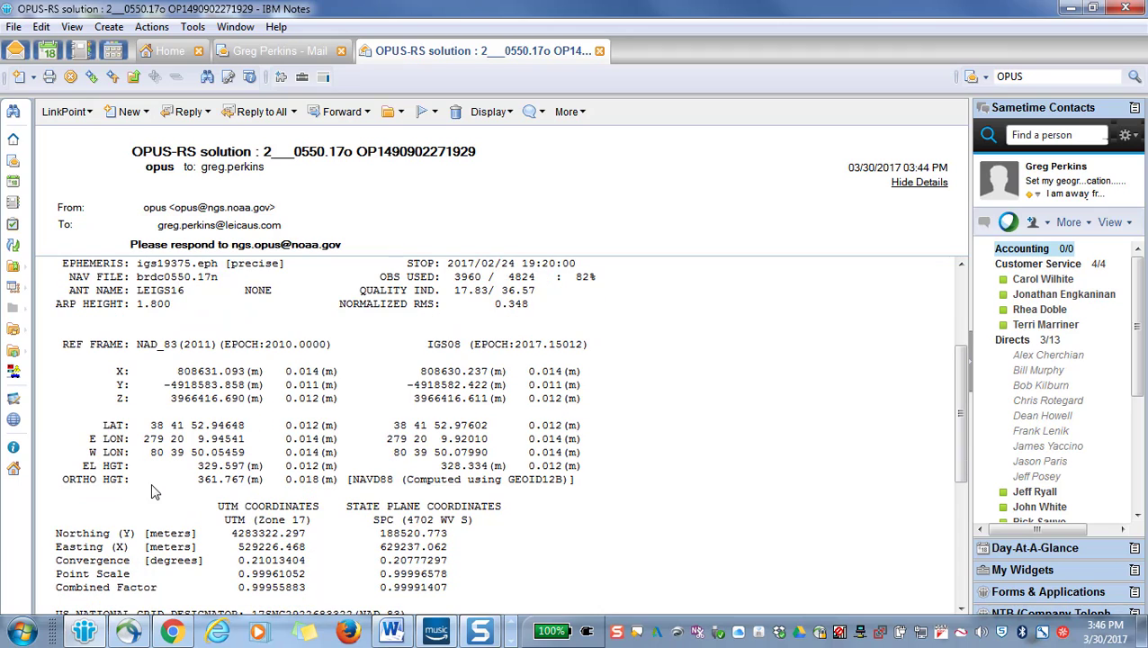
{"action": "scroll", "coordinate": [139, 493], "scroll_direction": "down", "scroll_amount": 1}
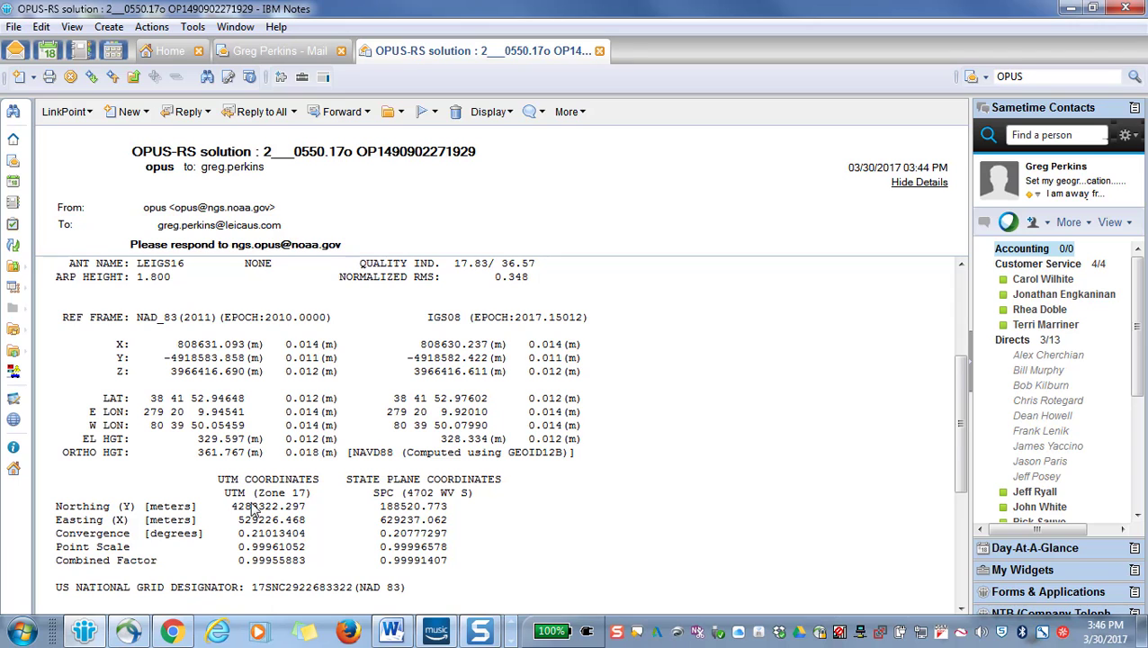
{"action": "scroll", "coordinate": [253, 508], "scroll_direction": "down", "scroll_amount": 2}
{"action": "scroll", "coordinate": [253, 508], "scroll_direction": "down", "scroll_amount": 1}
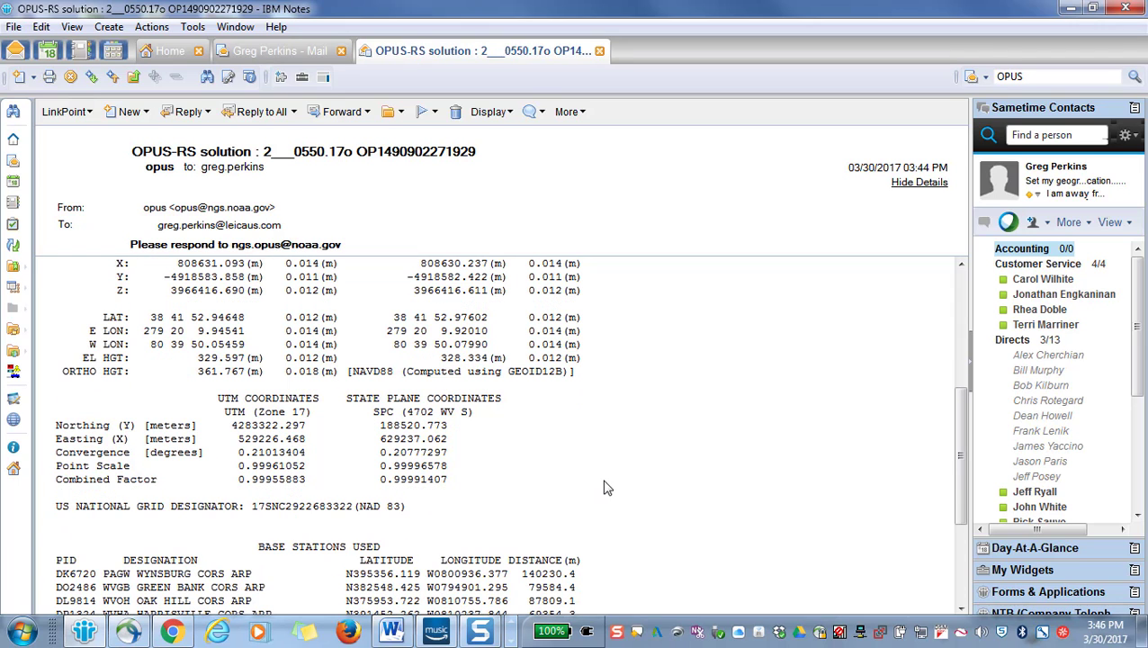
{"action": "scroll", "coordinate": [604, 480], "scroll_direction": "down", "scroll_amount": 1}
{"action": "scroll", "coordinate": [630, 479], "scroll_direction": "down", "scroll_amount": 3}
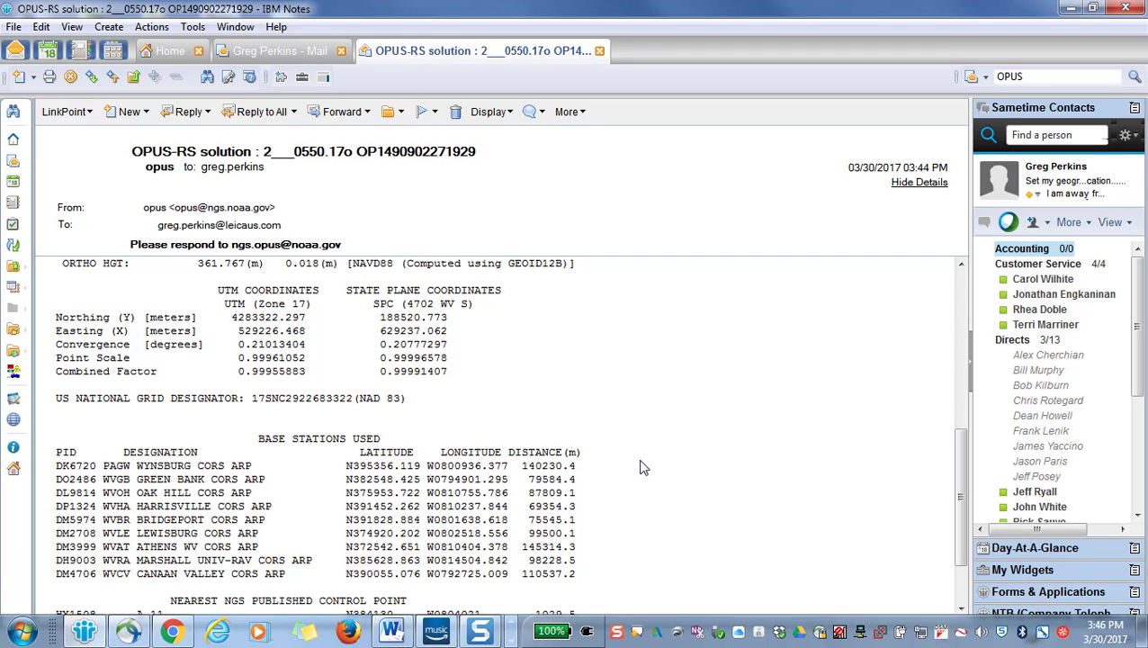
{"action": "scroll", "coordinate": [643, 467], "scroll_direction": "up", "scroll_amount": 6}
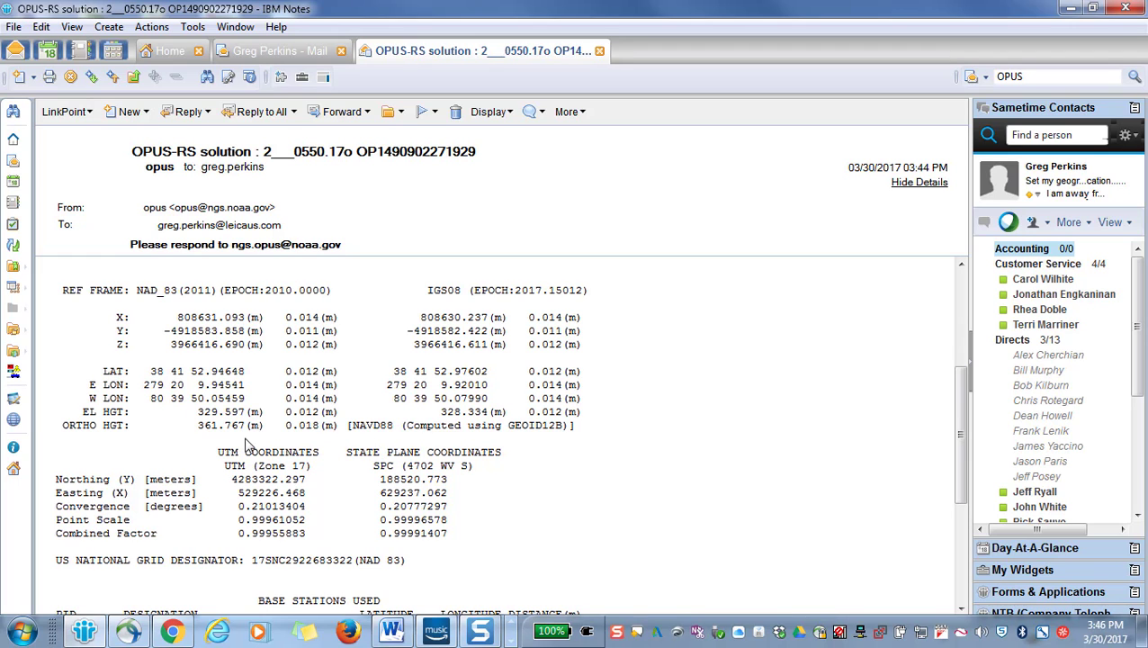
{"action": "scroll", "coordinate": [720, 450], "scroll_direction": "up", "scroll_amount": 4}
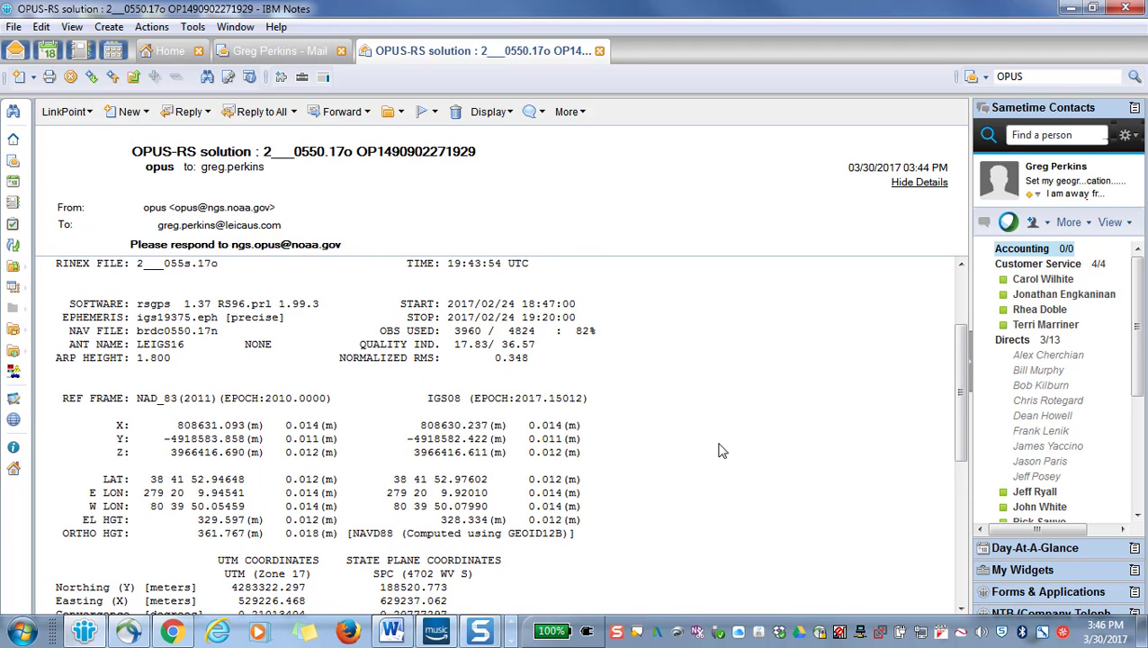
{"action": "scroll", "coordinate": [720, 450], "scroll_direction": "up", "scroll_amount": 1}
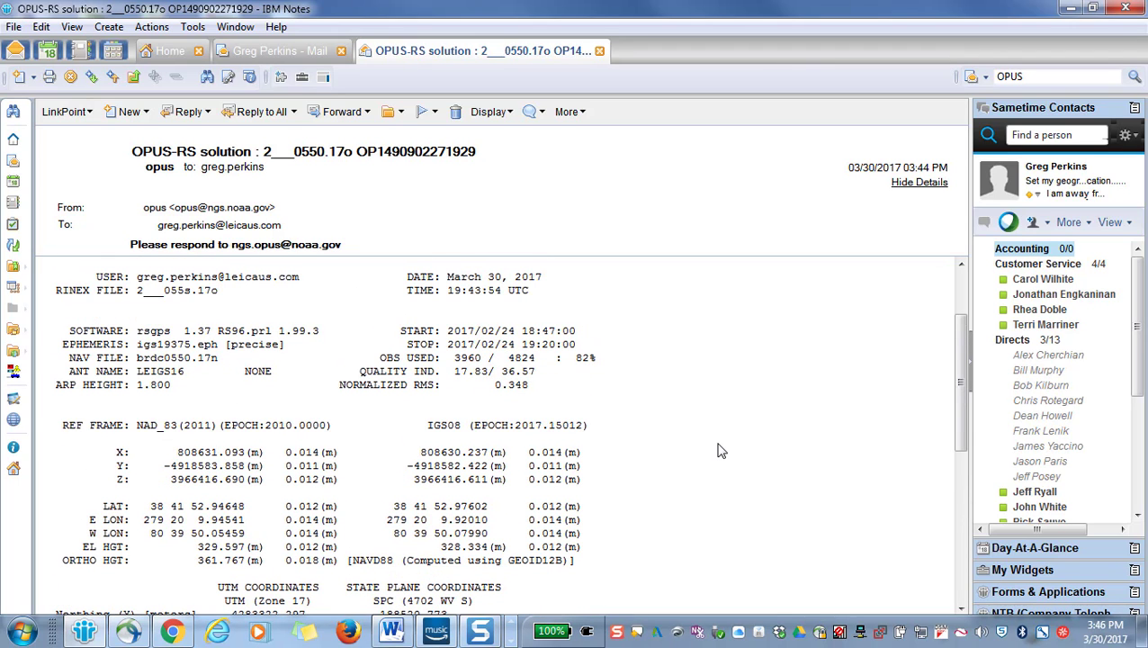